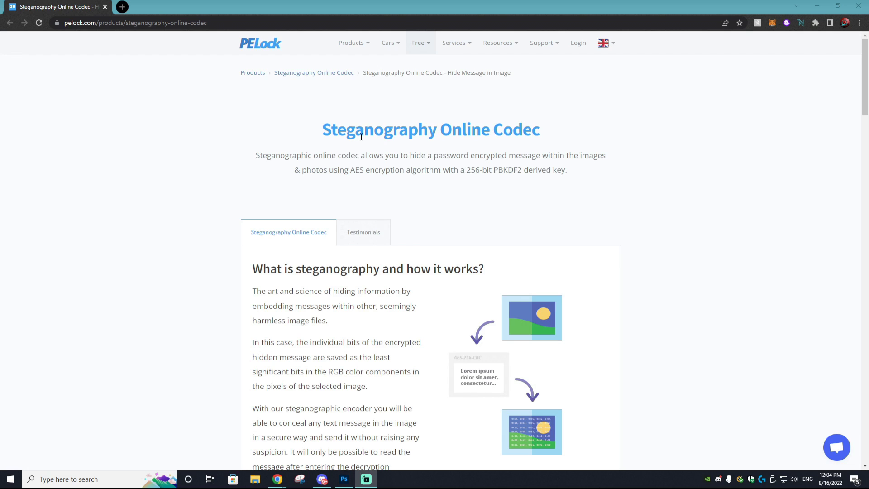
- Highlight 'Steganography' in the page title, then scroll down to the Encode hidden message form
drag(322, 131, 437, 133)
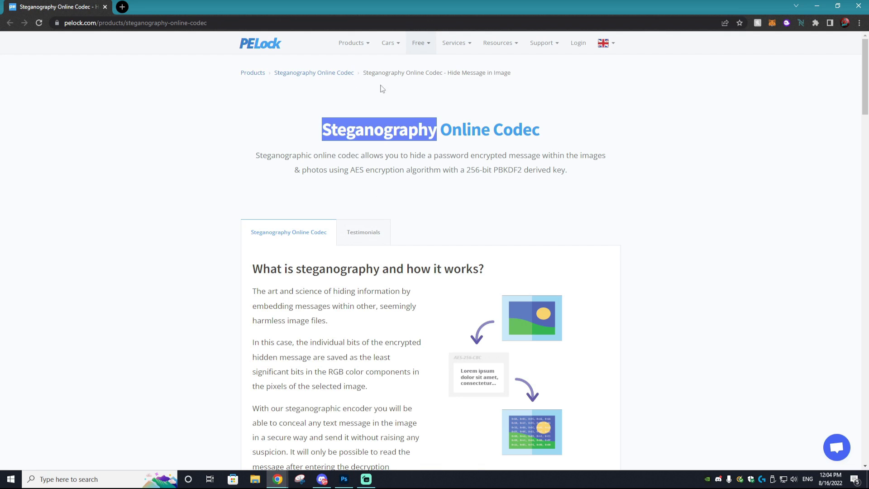
click(322, 133)
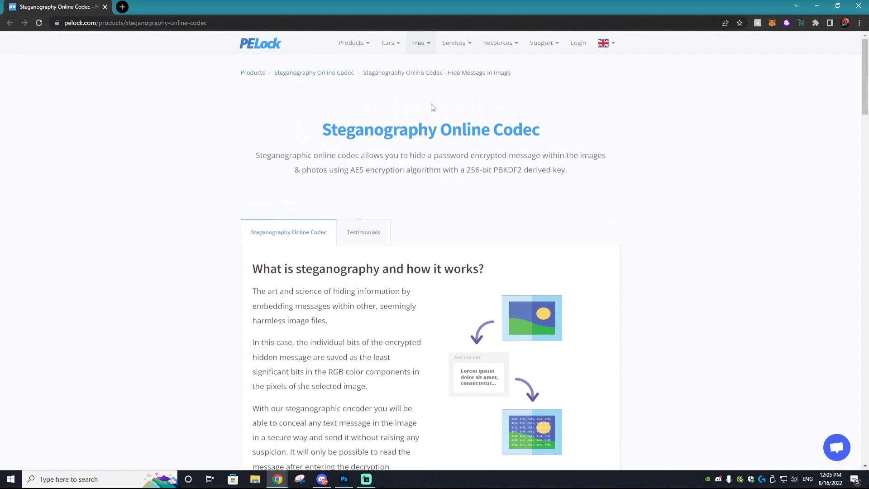
scroll(367, 99, down, 8)
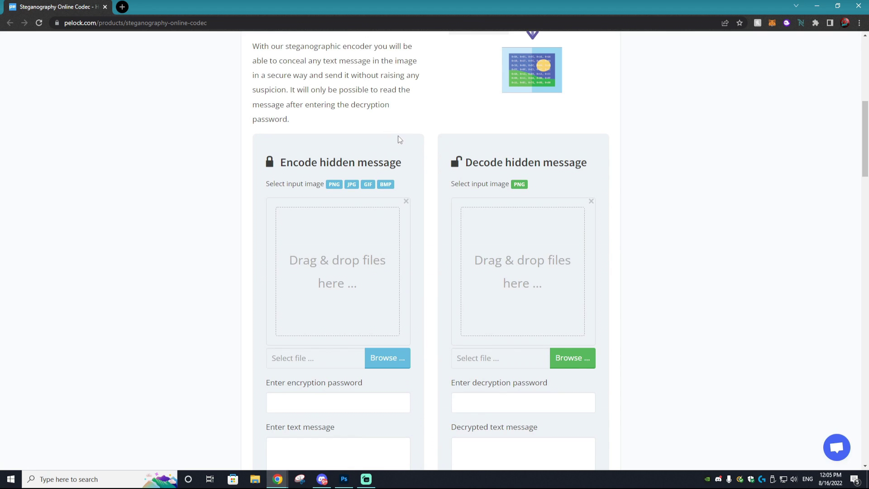
scroll(398, 135, up, 3)
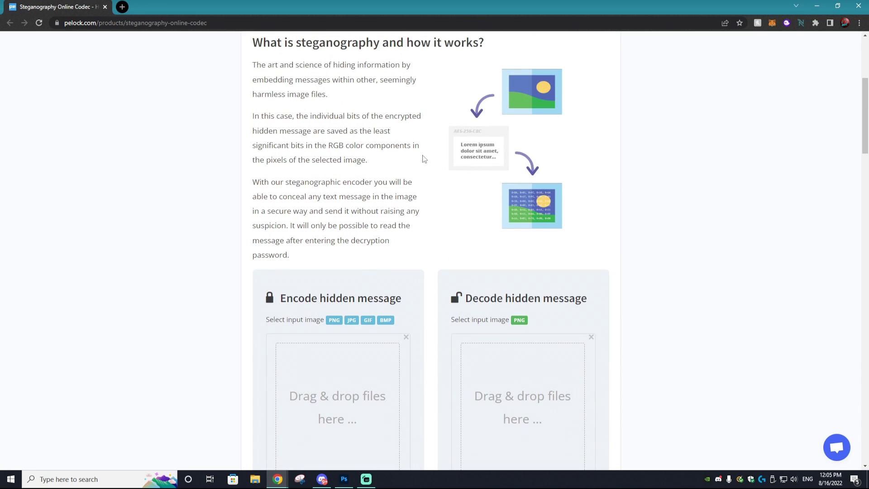
scroll(401, 167, down, 2)
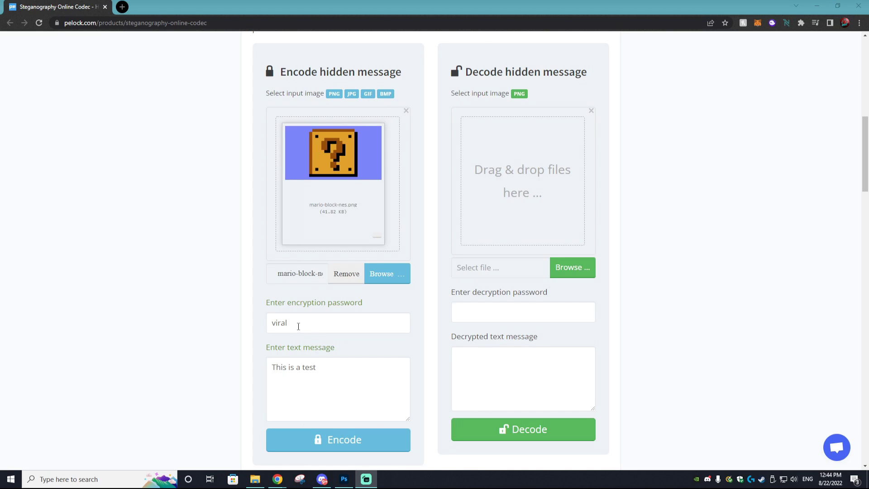
drag(299, 326, 195, 313)
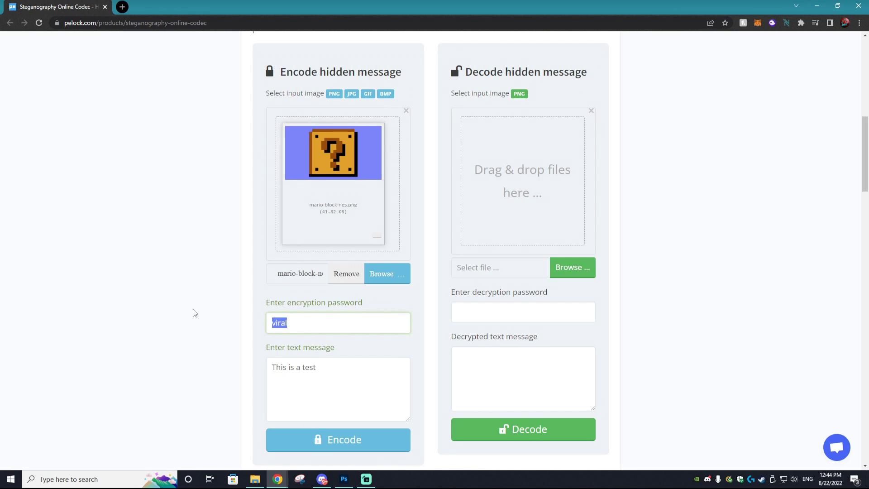
drag(345, 370, 189, 348)
text(T)
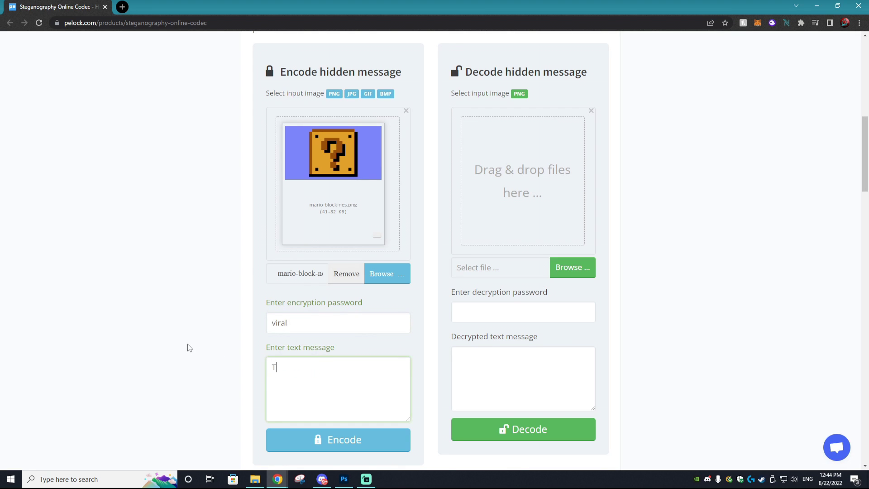
text(his is )
text(a test)
- Encode and download the image, then load mario-block-nes-encoded into the Decode form
click(363, 437)
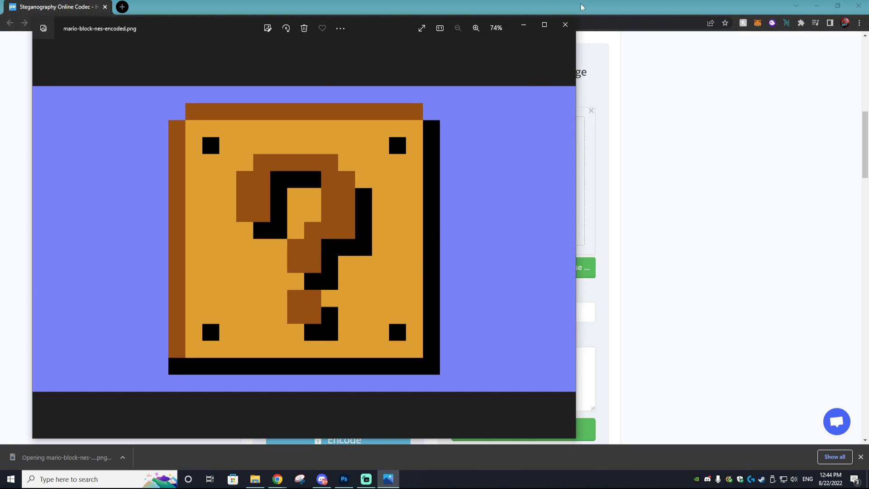
click(565, 24)
click(572, 256)
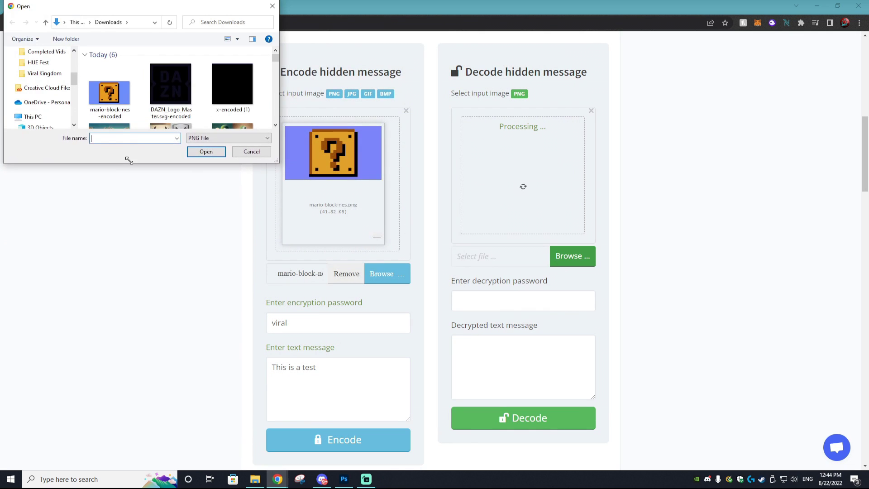
drag(172, 129, 145, 150)
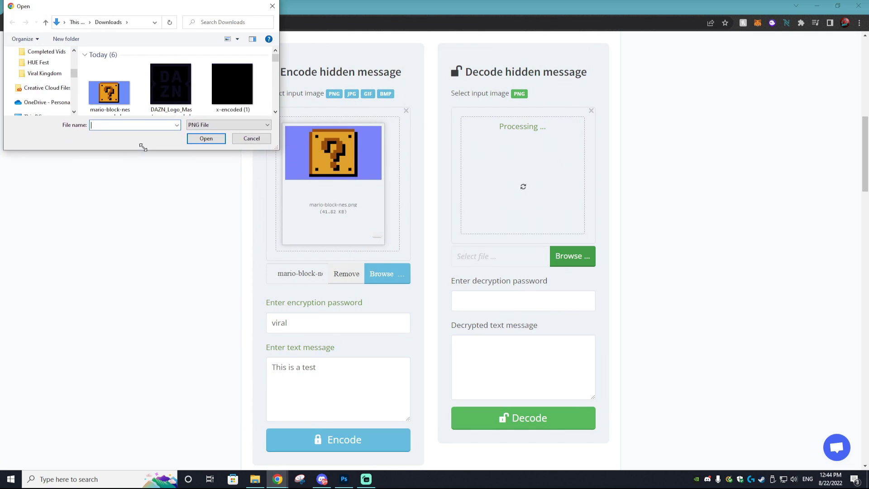
click(206, 138)
click(498, 322)
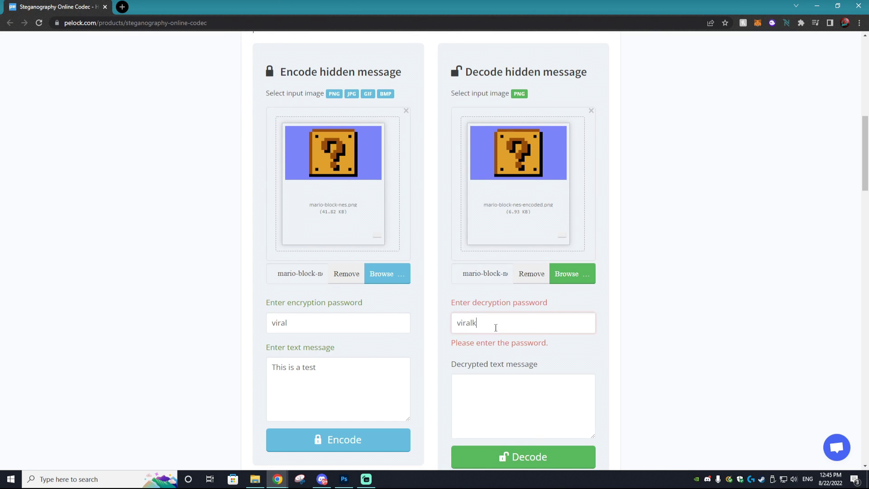
click(529, 451)
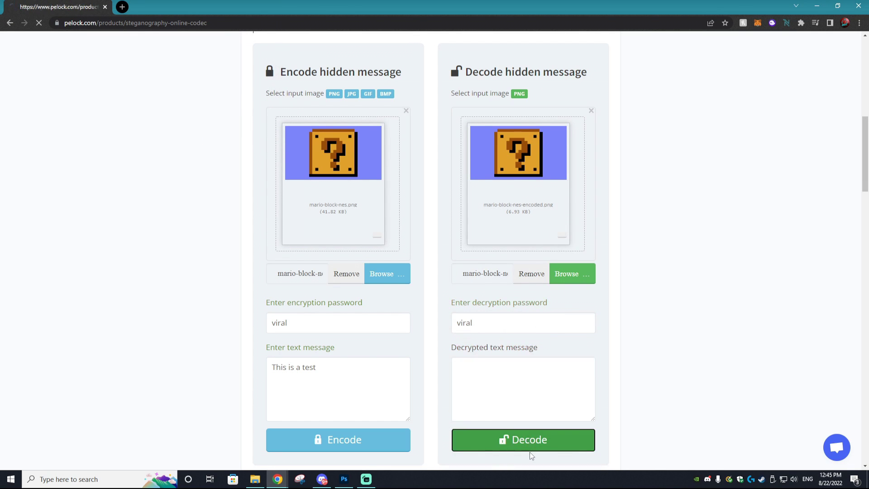
- Highlight the recovered message 'This is a test', then scroll down to the storage-algorithm FAQ
scroll(535, 383, down, 7)
scroll(534, 382, down, 2)
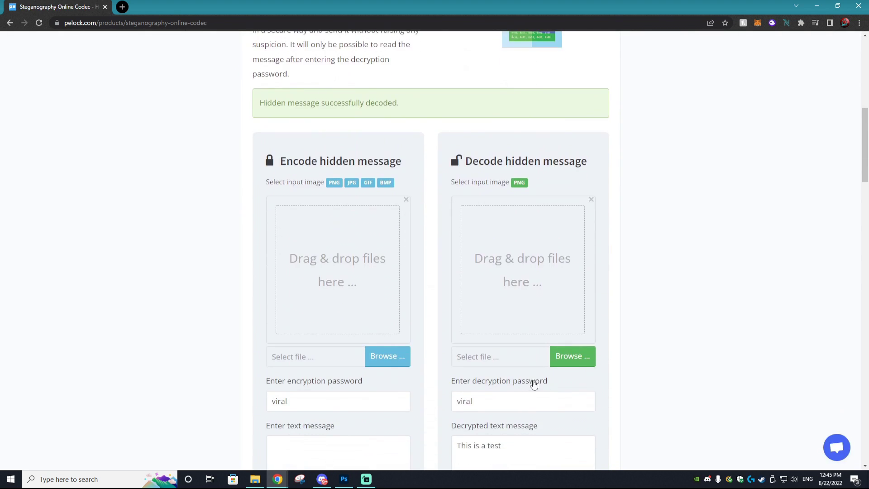
scroll(531, 382, down, 2)
mouse_move(459, 353)
mouse_down()
mouse_move(506, 357)
mouse_move(457, 355)
mouse_up()
click(507, 357)
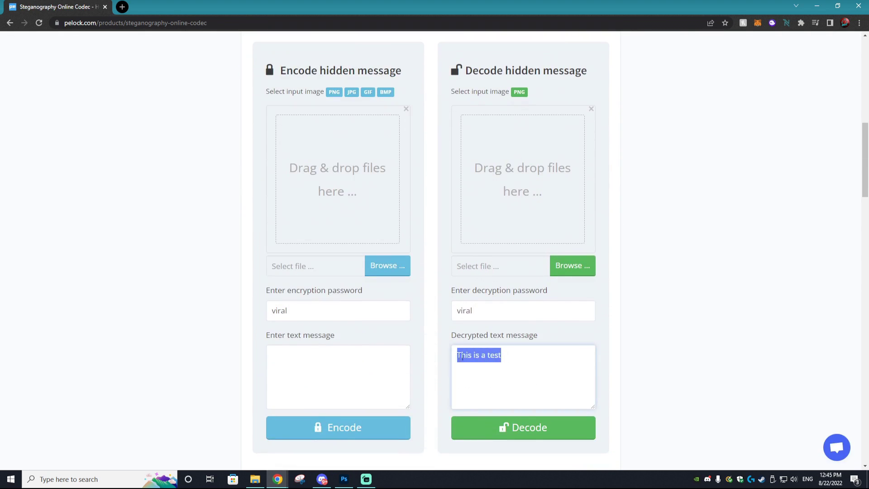
click(489, 356)
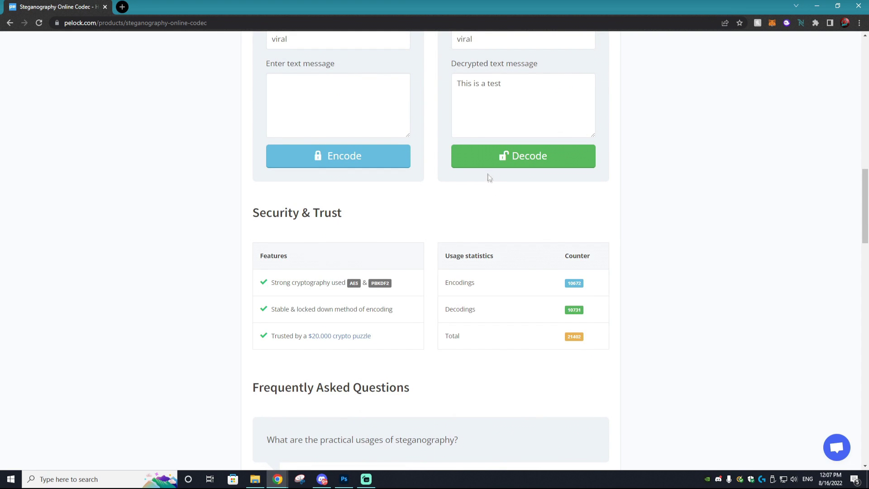
scroll(487, 177, down, 8)
scroll(388, 165, down, 4)
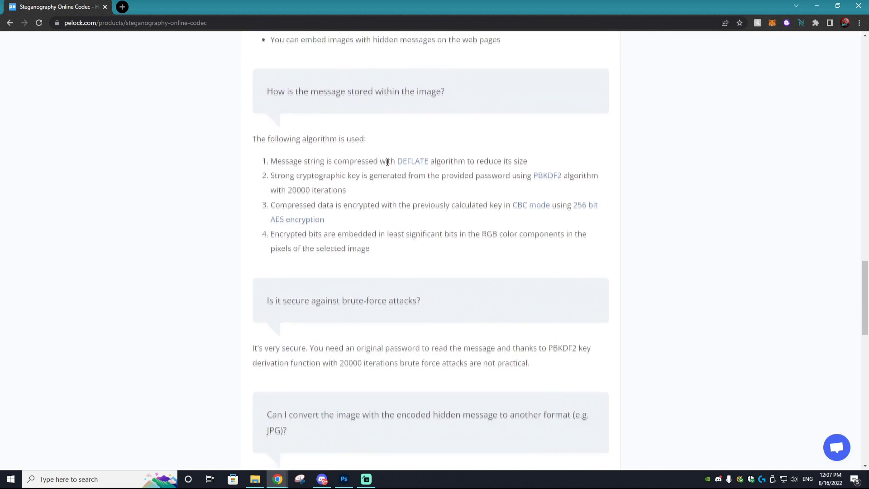
scroll(462, 207, down, 7)
scroll(426, 196, down, 6)
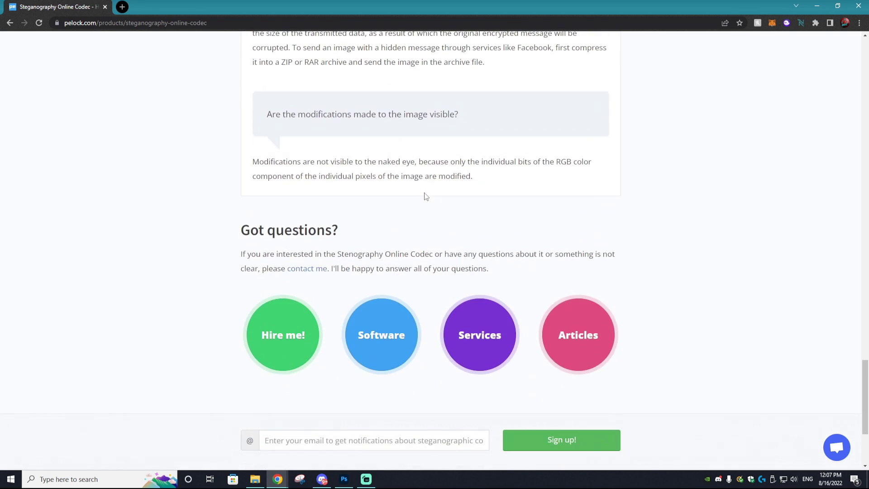
scroll(426, 196, up, 4)
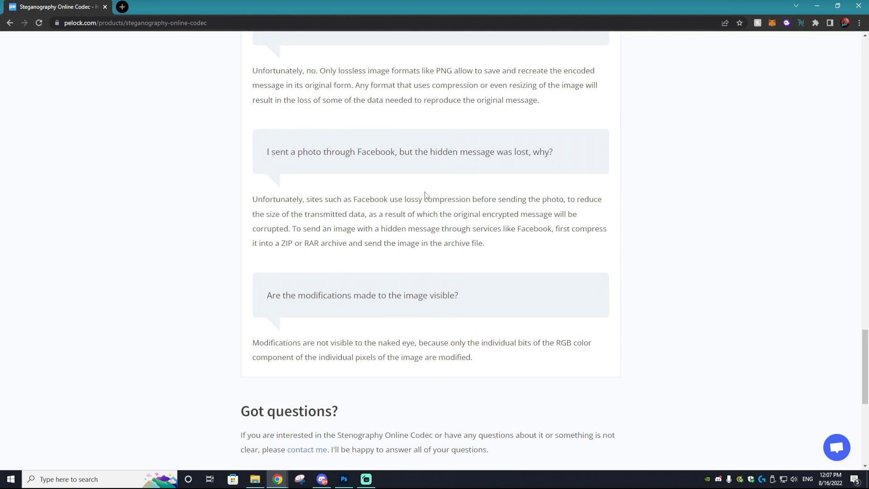
scroll(425, 194, up, 7)
scroll(433, 196, up, 8)
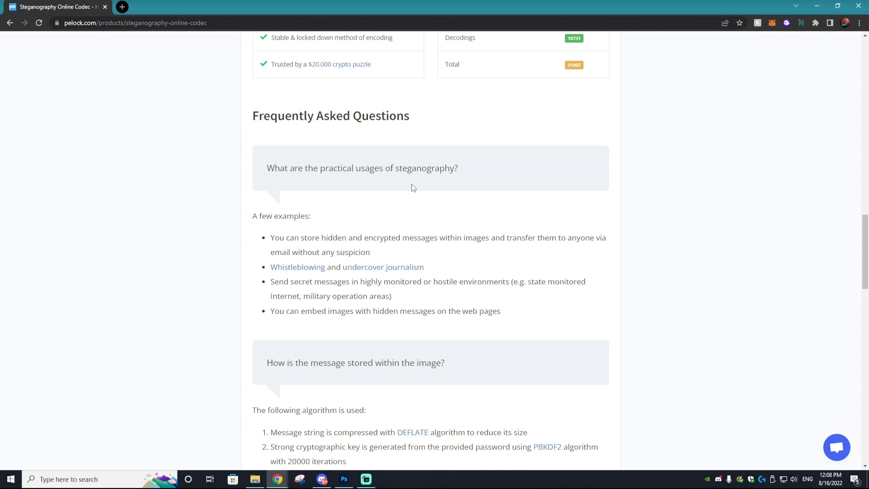
scroll(416, 185, up, 6)
scroll(272, 194, up, 2)
scroll(285, 201, up, 3)
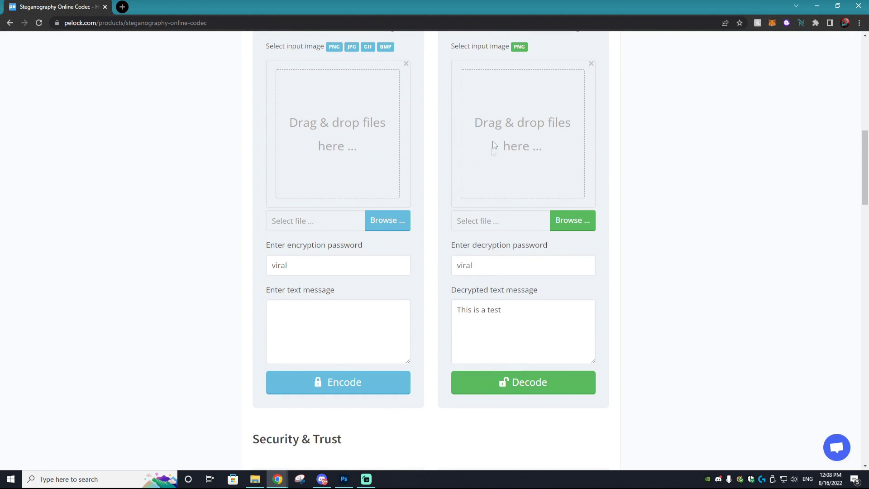
scroll(378, 165, down, 10)
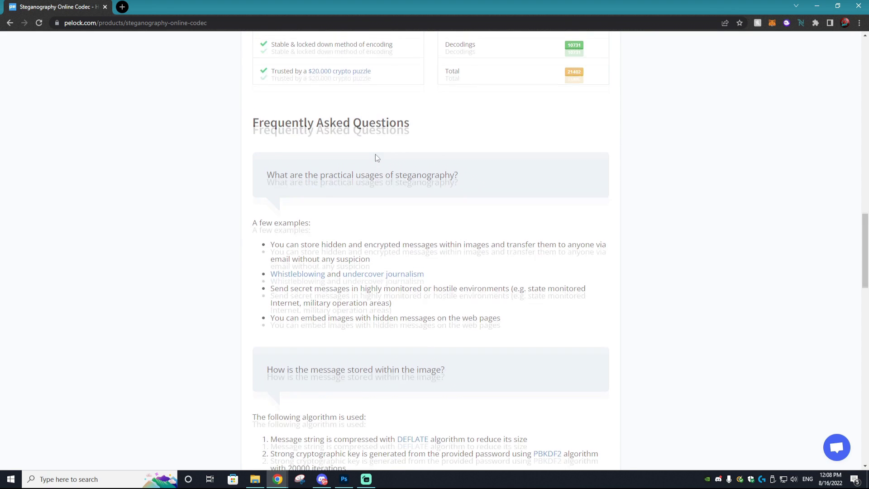
scroll(376, 156, up, 4)
scroll(372, 157, up, 4)
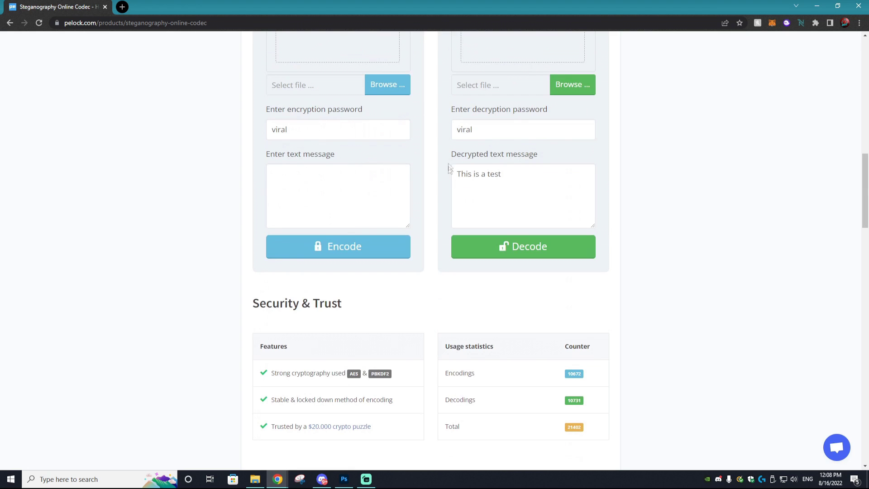
scroll(447, 155, up, 10)
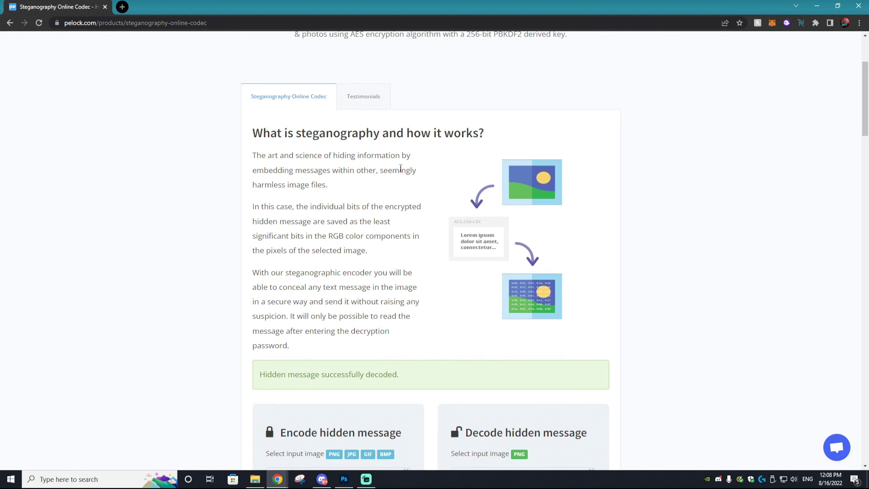
scroll(392, 168, up, 3)
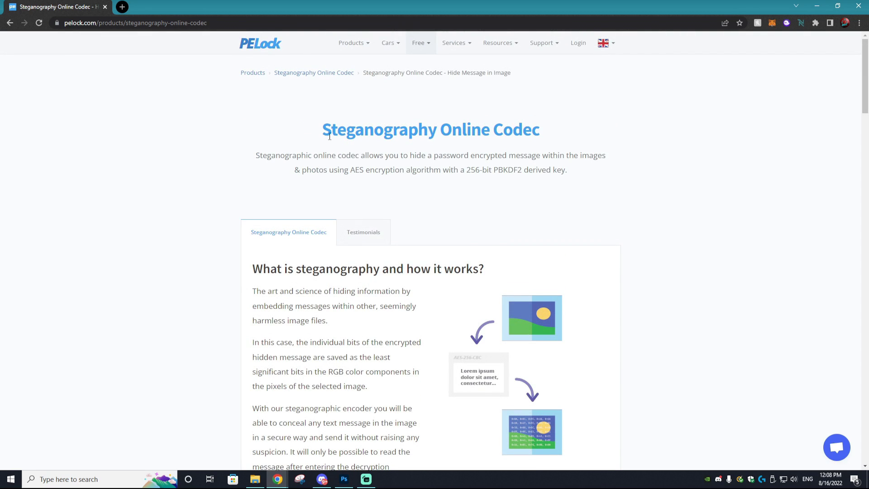
scroll(439, 133, down, 5)
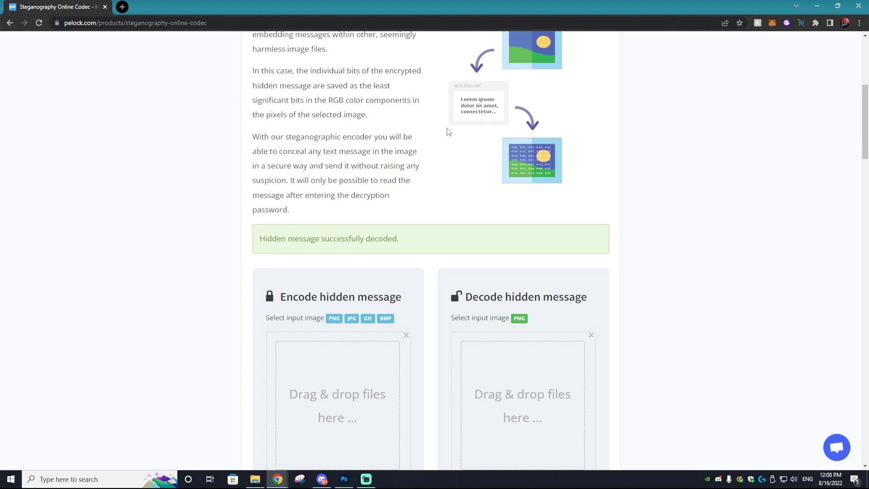
scroll(426, 153, down, 3)
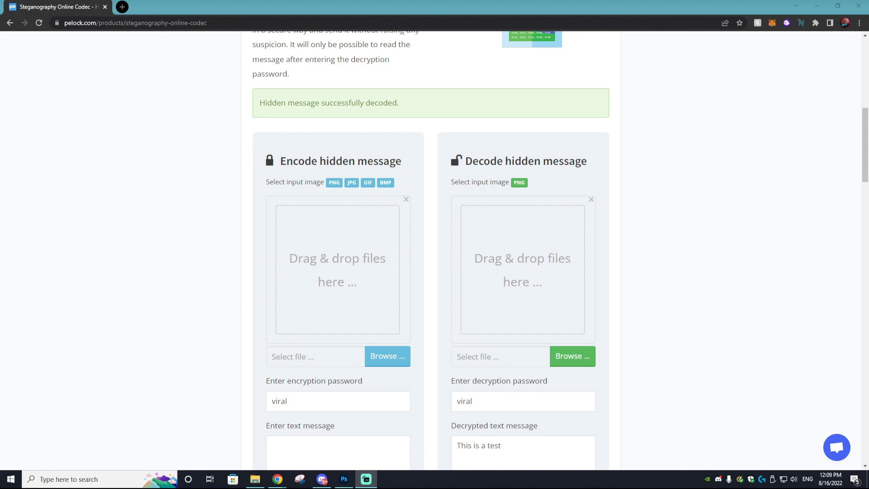
scroll(461, 187, up, 6)
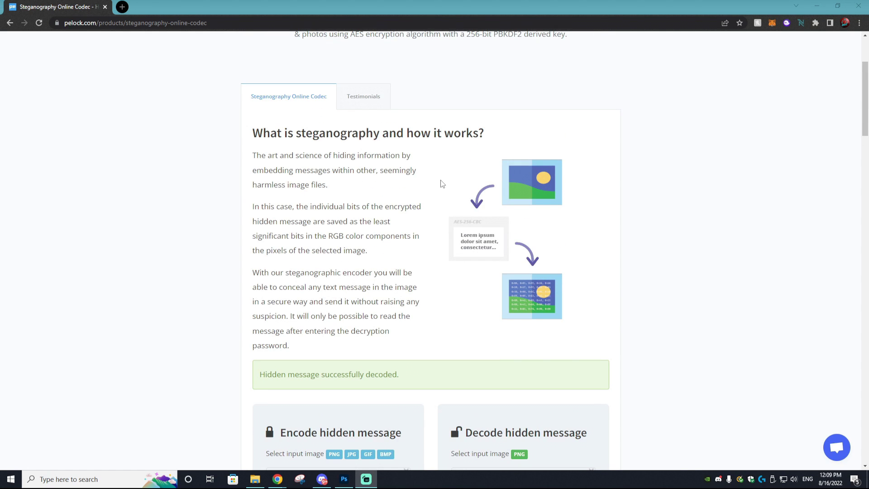
scroll(443, 184, up, 3)
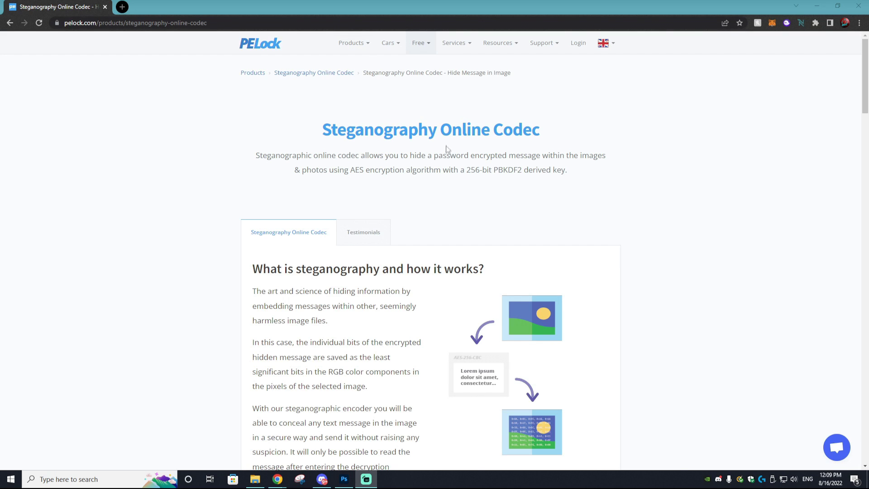
scroll(427, 142, down, 5)
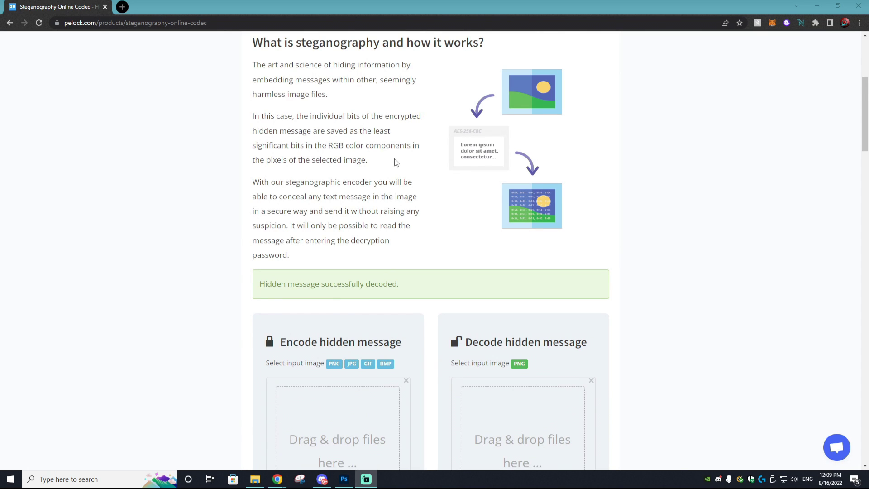